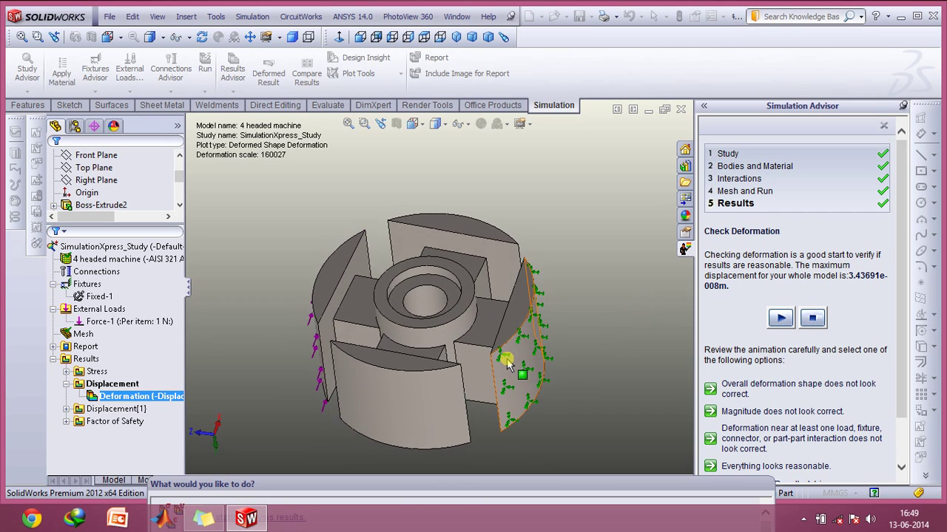
Step: Stop the part's deformation animation and close the Simulation Advisor pane
middle_drag(507, 359, 388, 333)
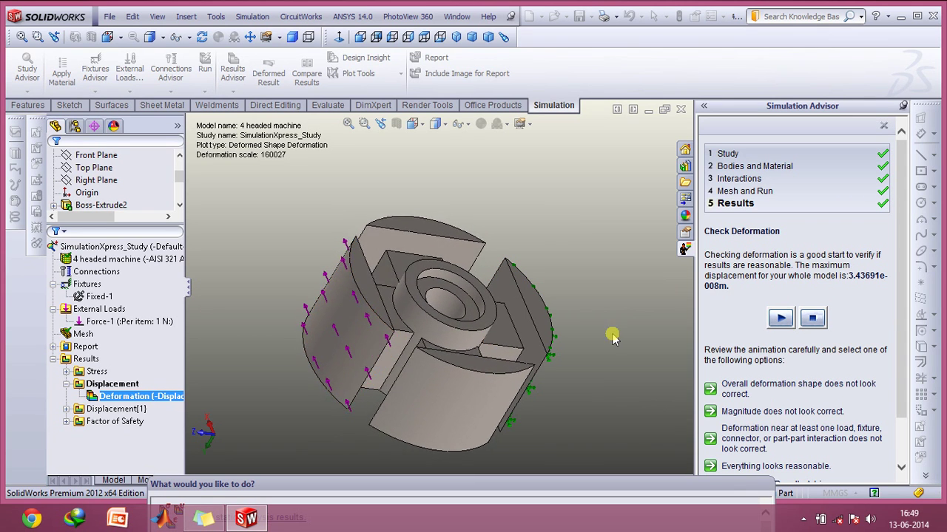
click(813, 319)
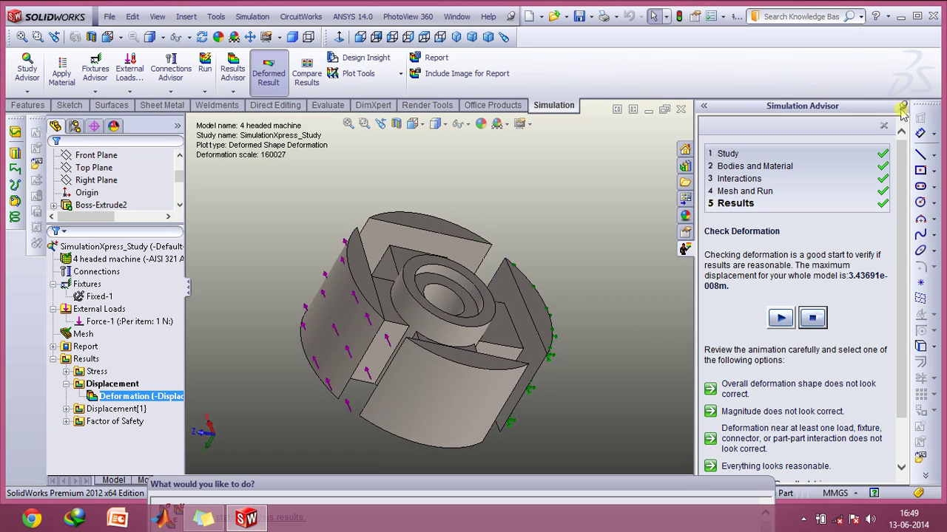
click(883, 126)
Step: Hide the Simulation tab and unload the SolidWorks Simulation add-in without saving its data
right_click(497, 105)
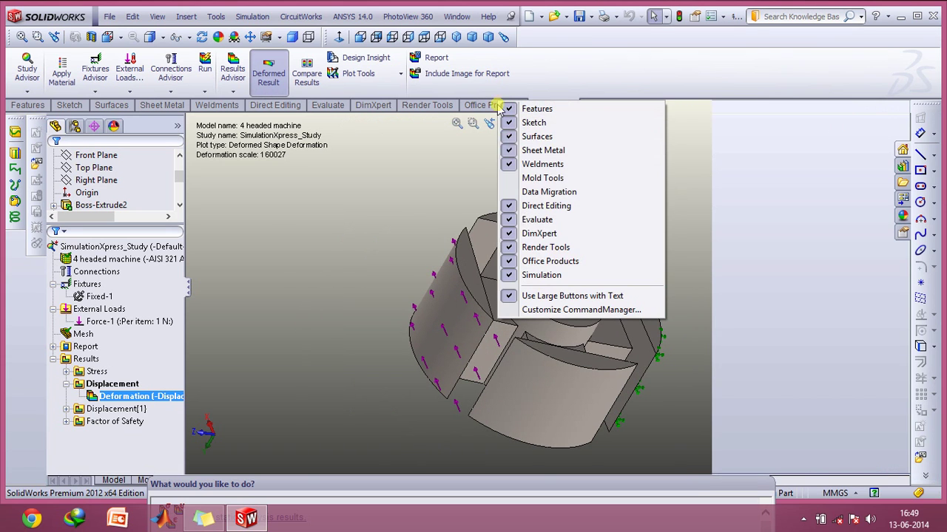
click(532, 275)
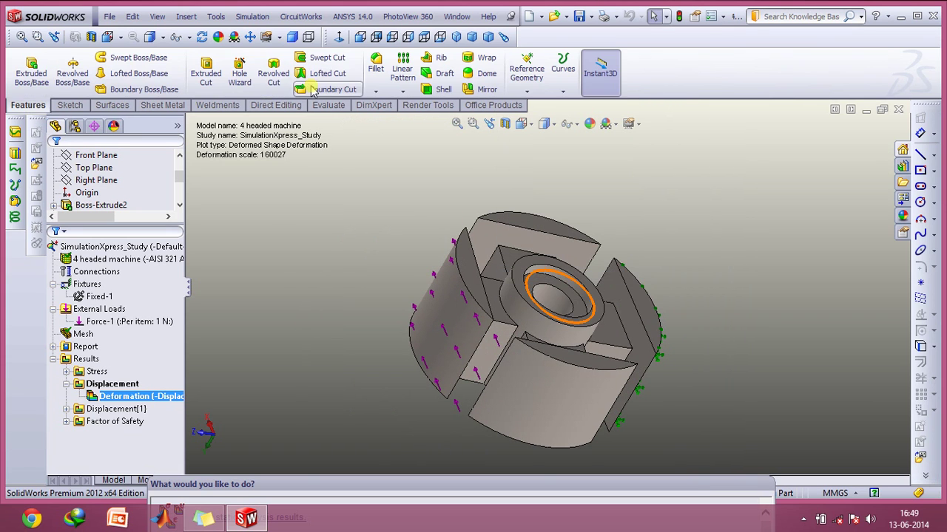
click(216, 16)
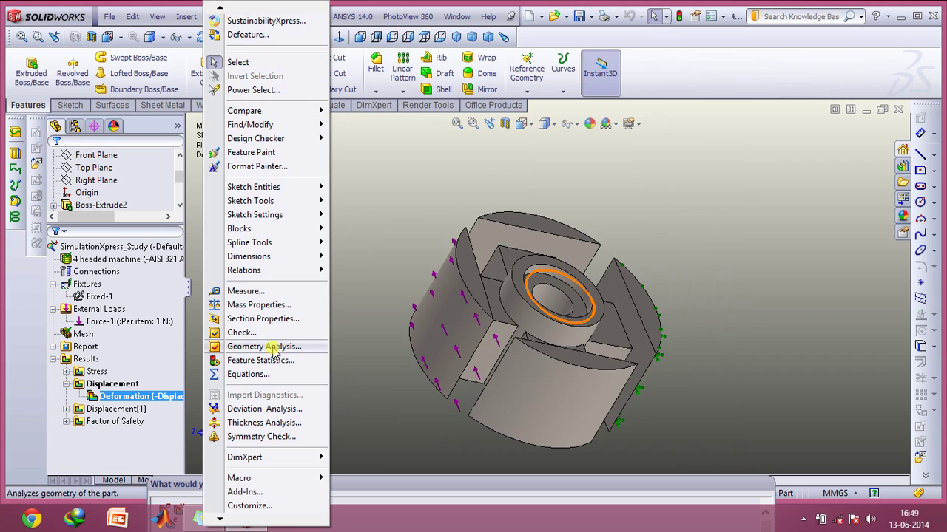
click(246, 492)
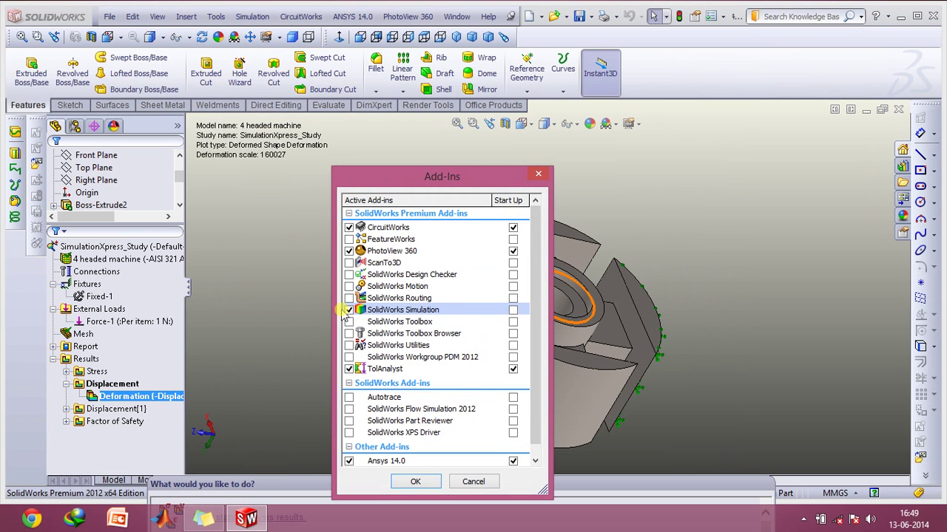
click(349, 310)
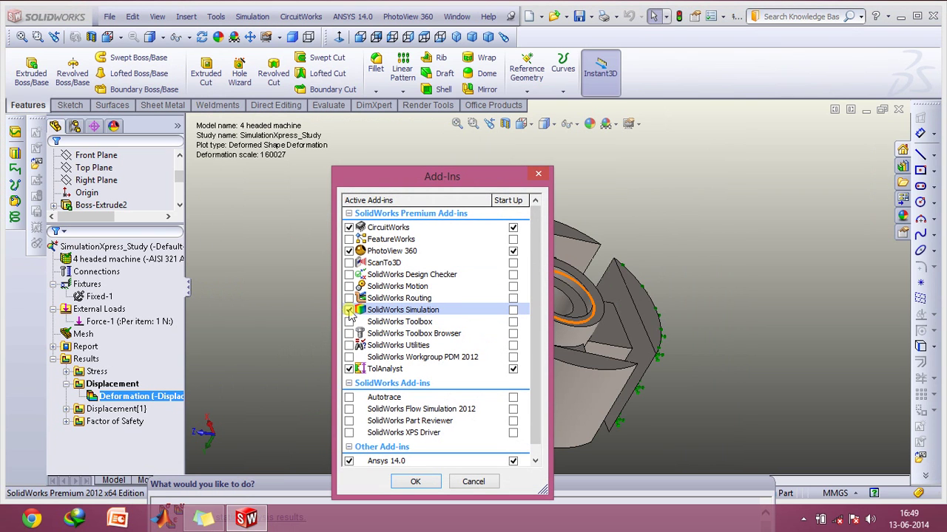
click(413, 482)
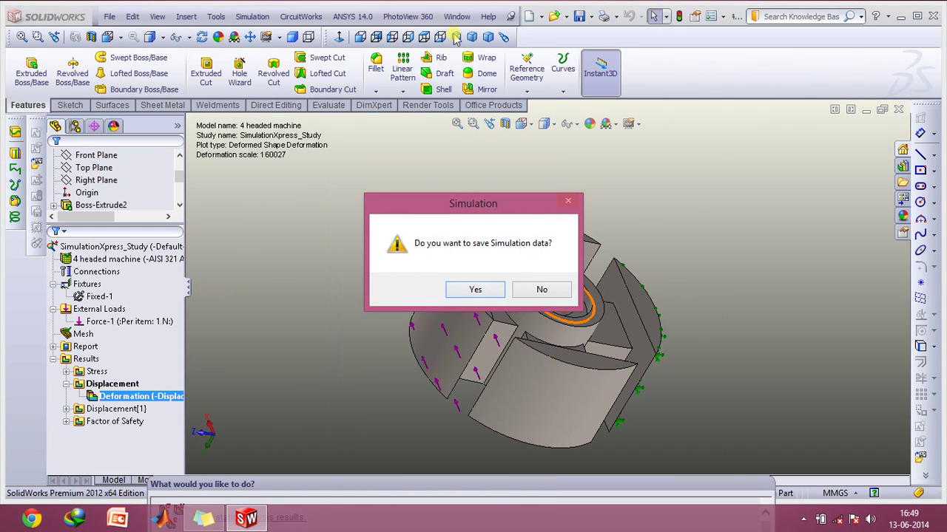
click(518, 292)
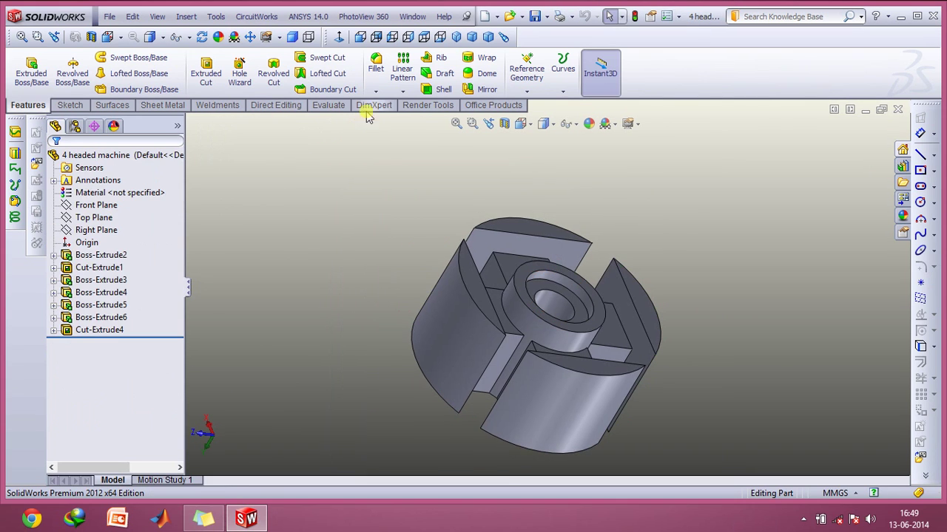
Step: Relaunch the SimulationXpress wizard, discarding the old study, and select the Right Plane
click(330, 105)
click(657, 74)
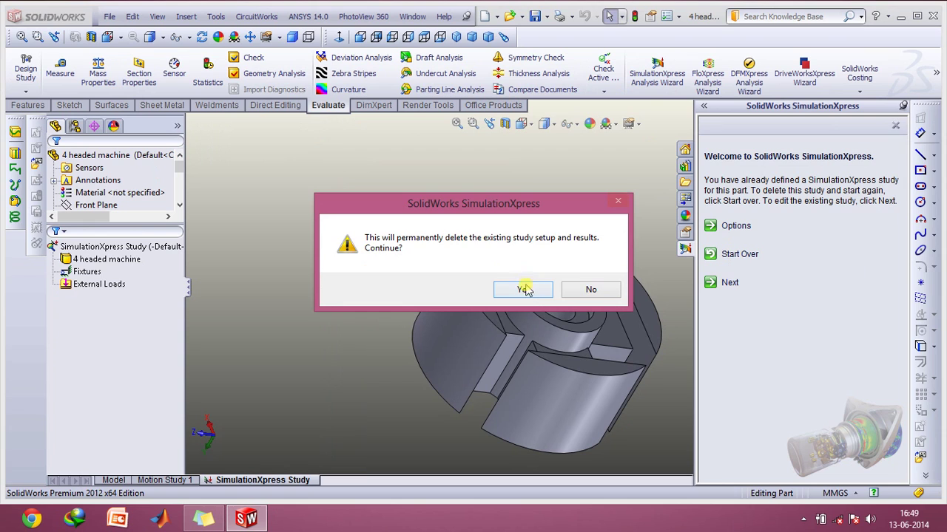
click(523, 291)
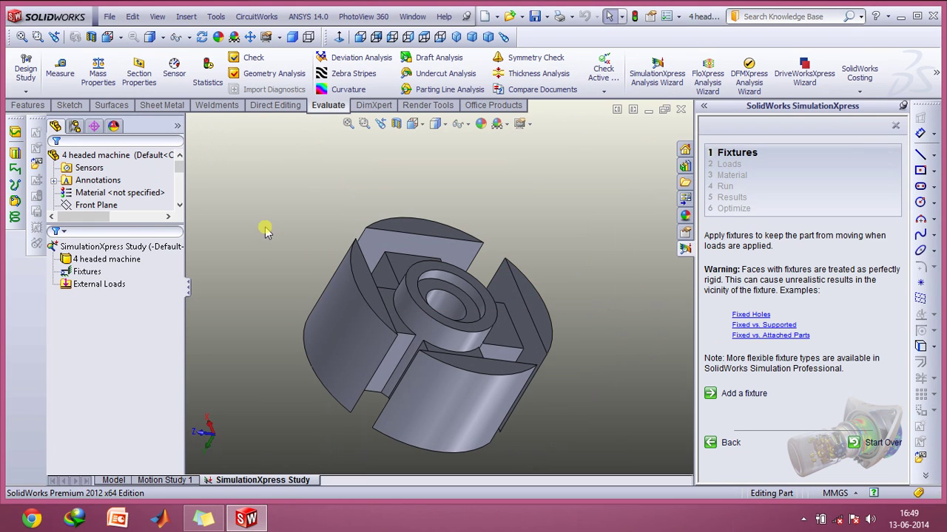
scroll(179, 201, down, 3)
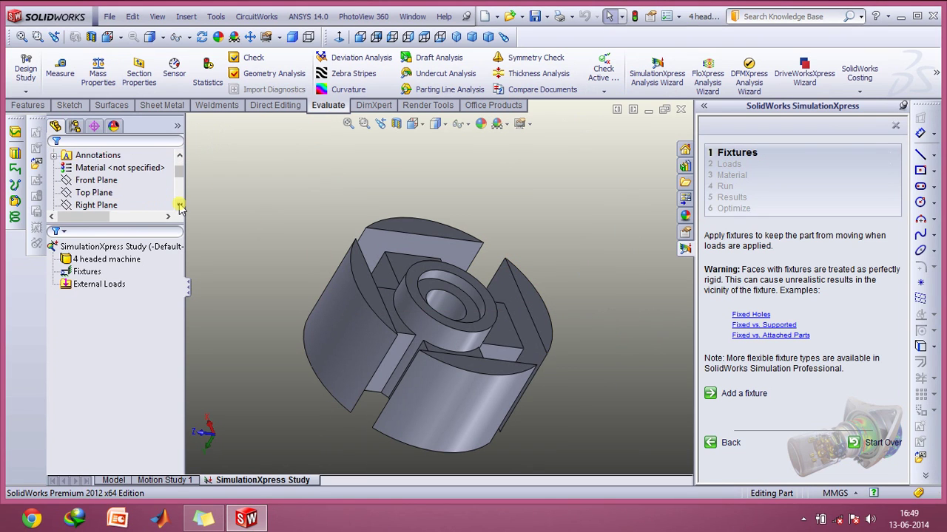
click(103, 193)
right_click(104, 193)
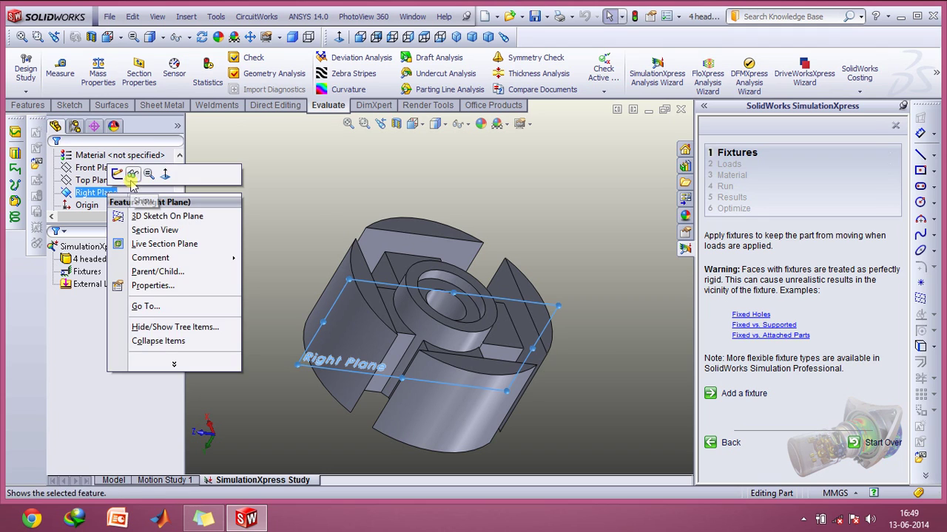
key(Escape)
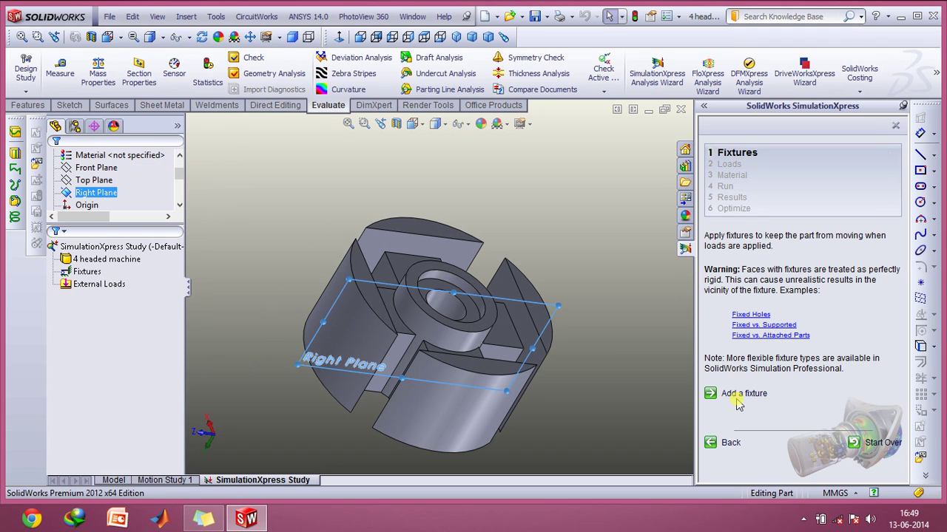
Step: Hold only the left curved face fixed as the Fixed-2 fixture
click(708, 391)
click(358, 355)
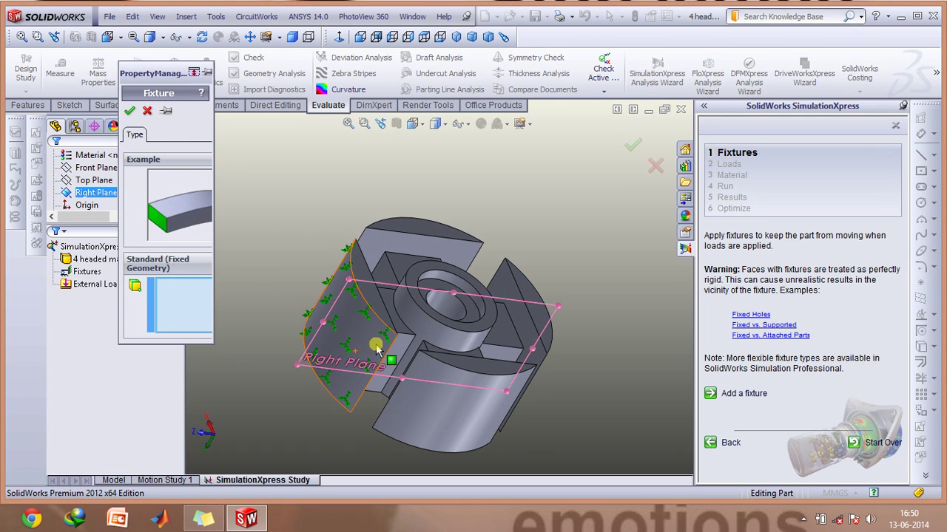
click(377, 350)
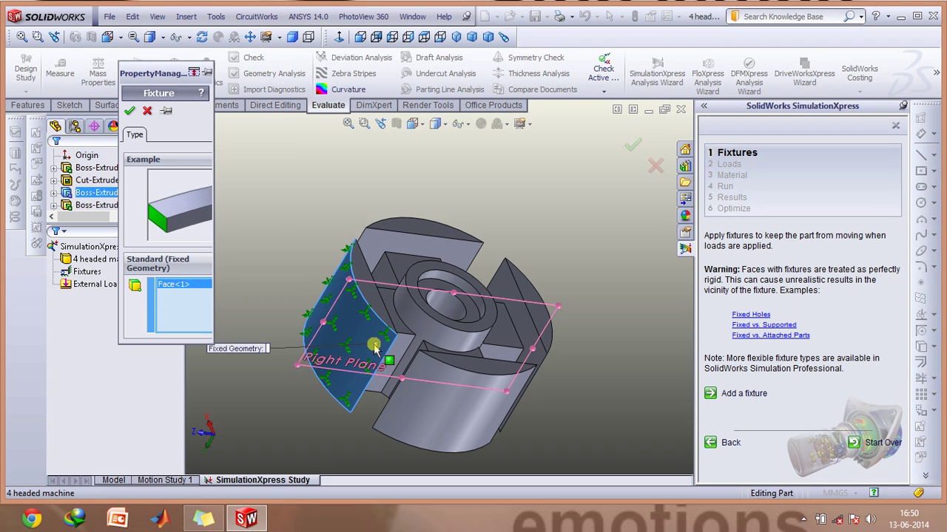
click(460, 367)
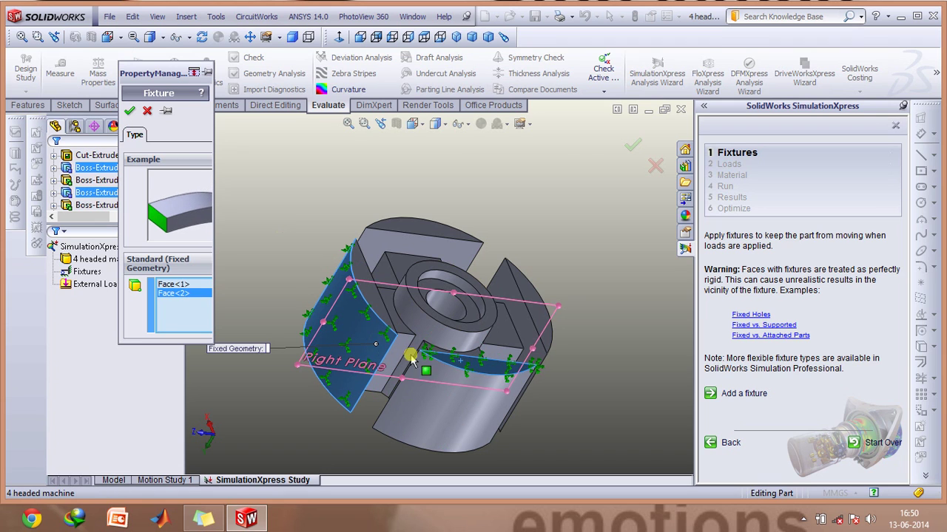
click(481, 370)
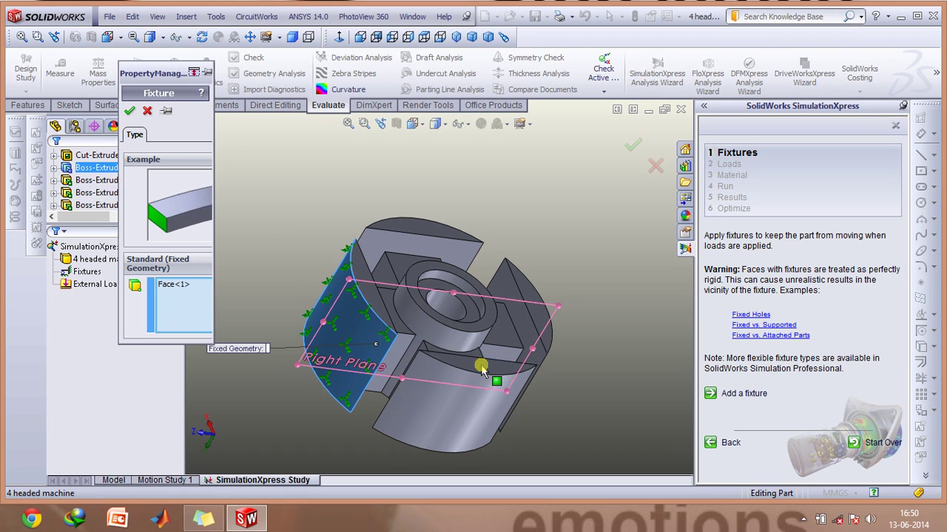
click(130, 111)
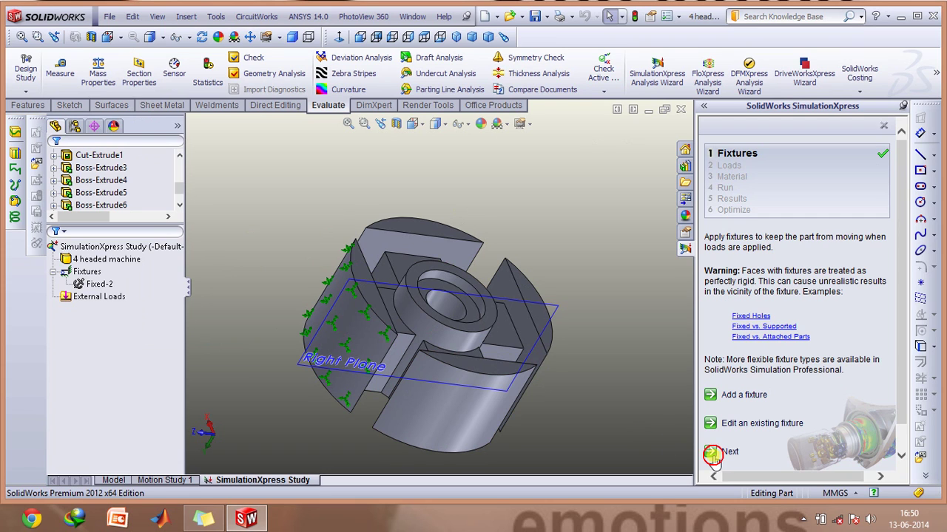
Step: Add a 10000 N force on the opposite curved face of the part
click(711, 452)
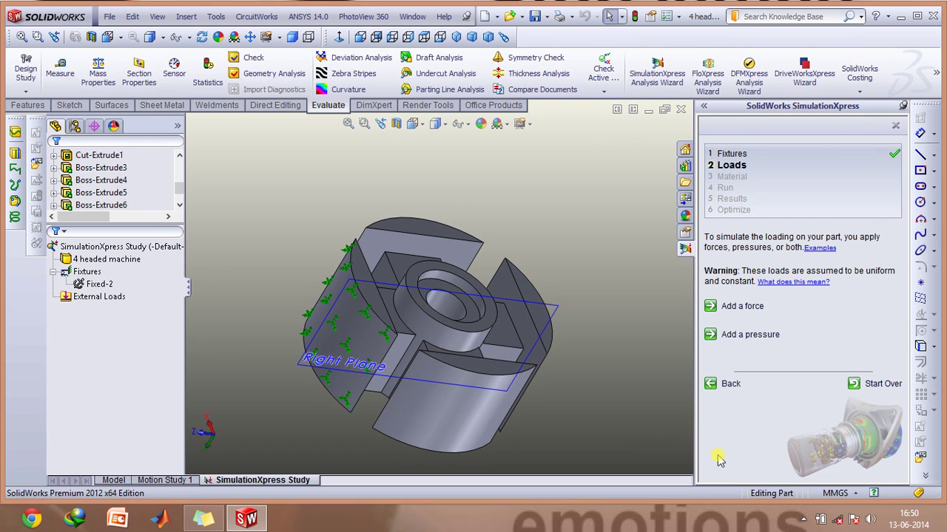
click(713, 310)
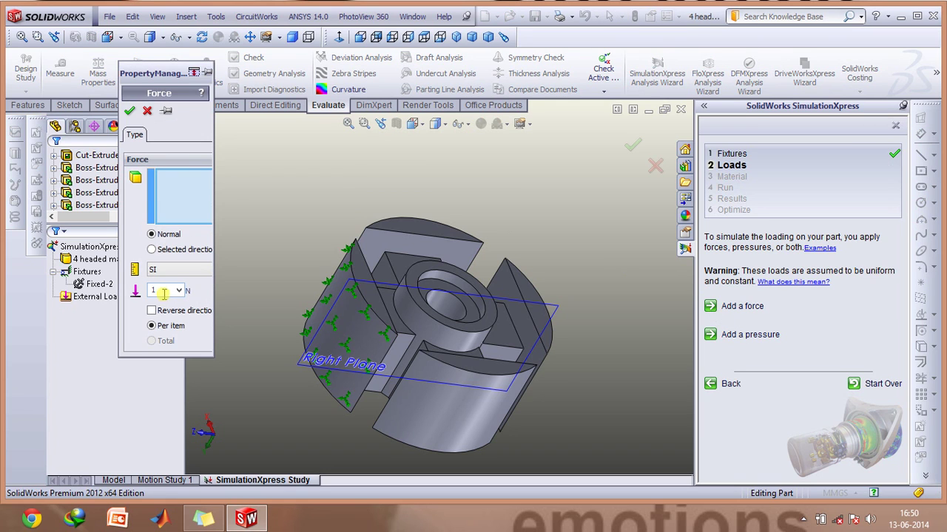
drag(163, 293, 147, 293)
click(536, 311)
key(Right)
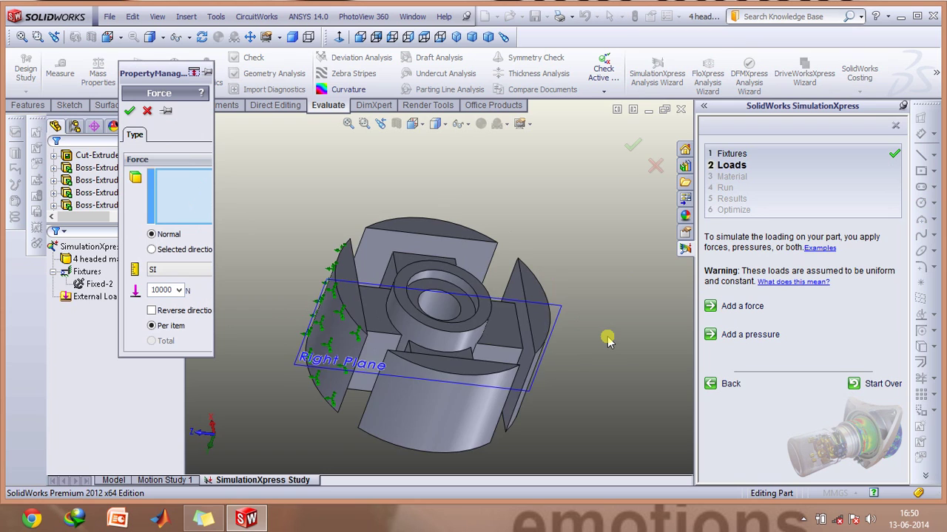
click(522, 350)
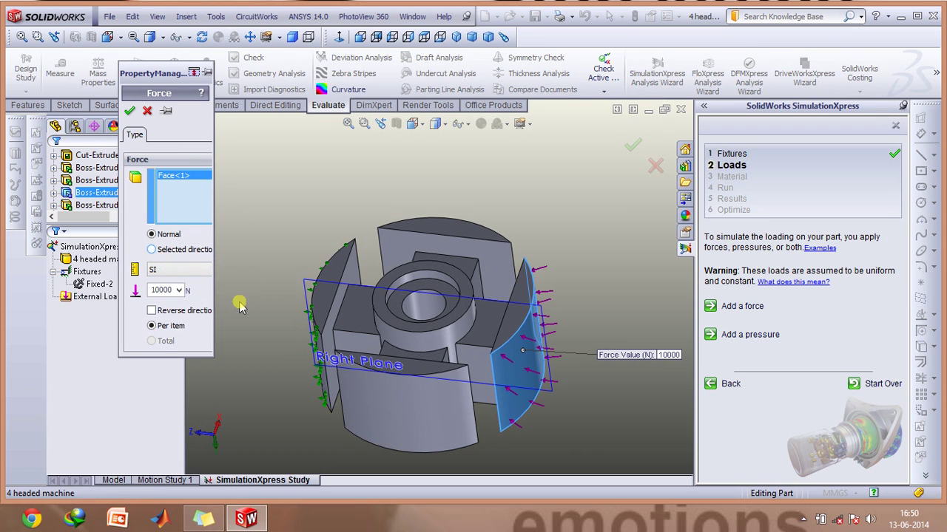
Step: Direct the force normal to the Right Plane, re-enter its value and confirm Force-2
click(152, 250)
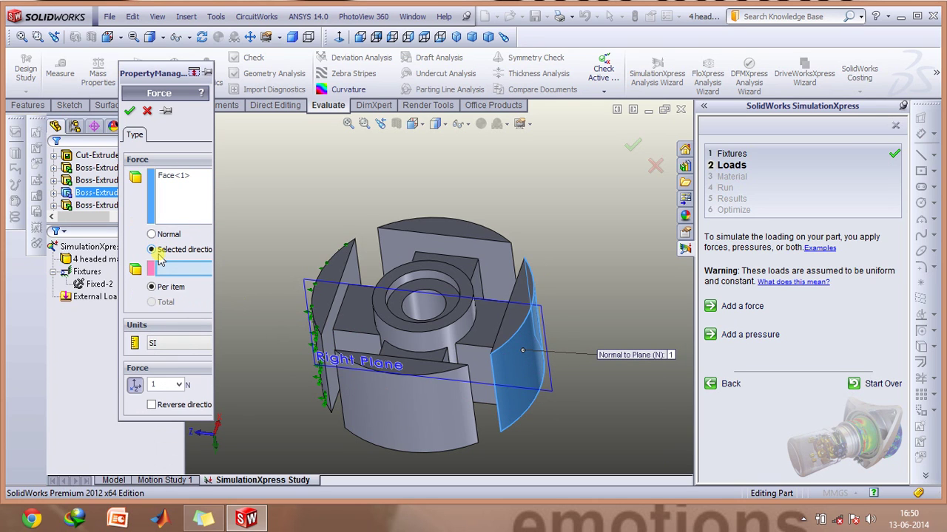
click(368, 287)
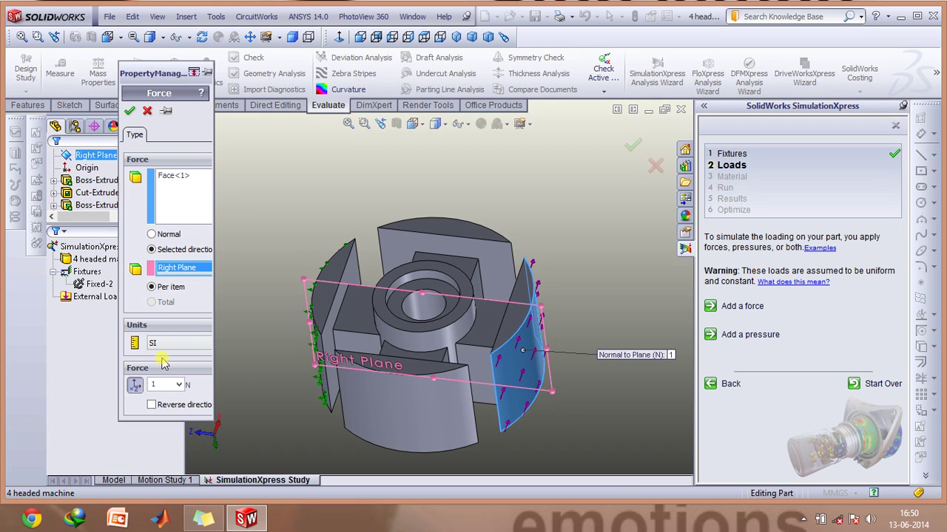
double_click(158, 385)
text(100)
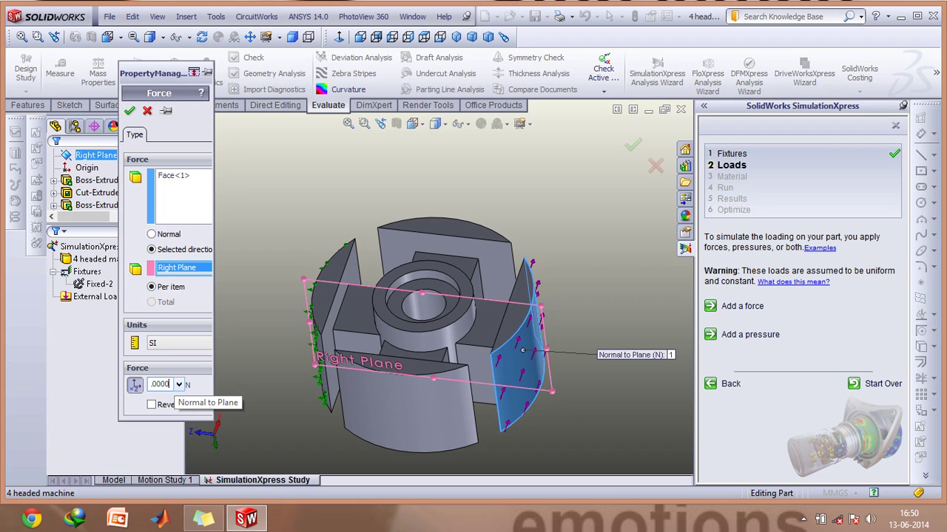
click(130, 110)
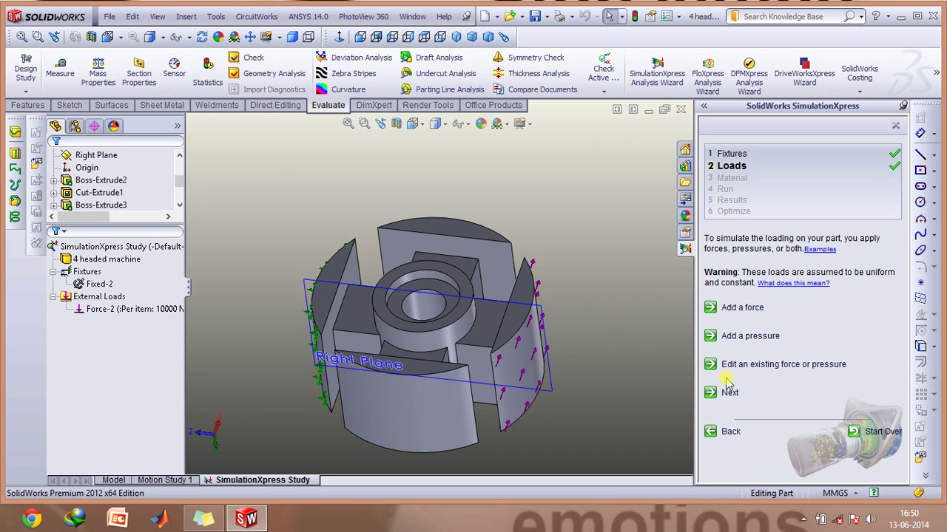
Step: Apply AISI 4130 Steel, annealed at 865C from the material library to the part
click(725, 394)
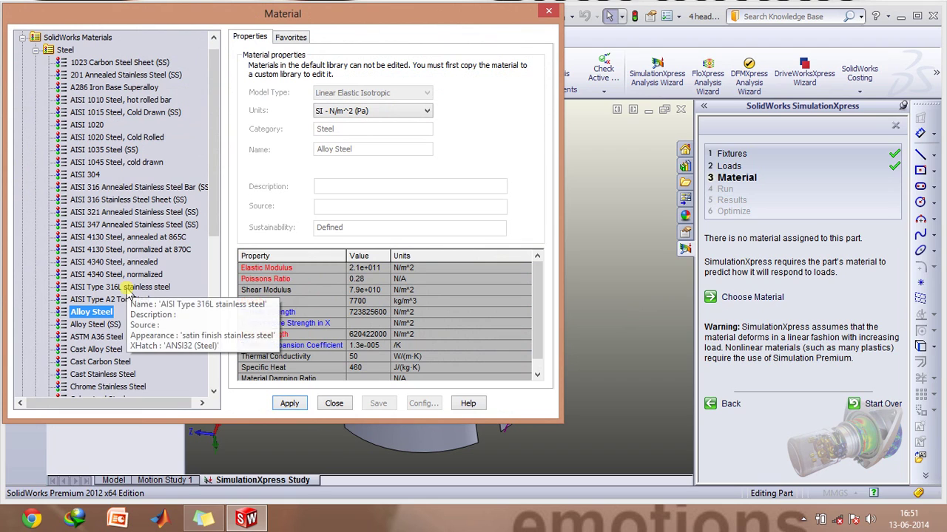
click(125, 238)
click(292, 404)
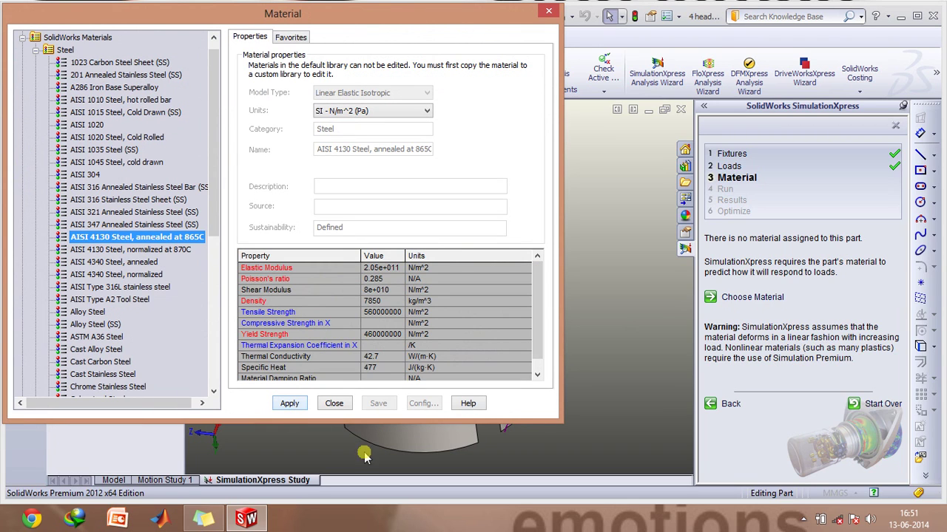
click(548, 11)
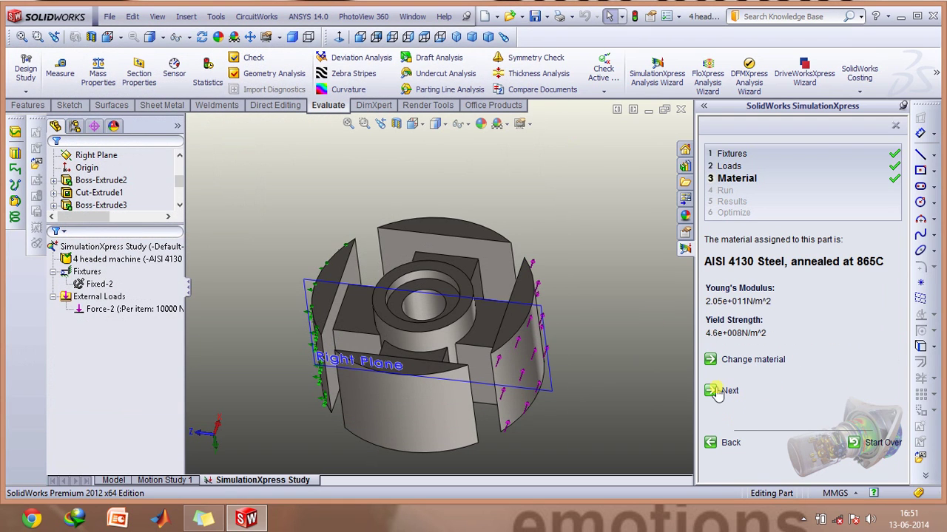
Step: Nudge the Mesh Density slider slightly toward Fine and accept the finer mesh
click(715, 392)
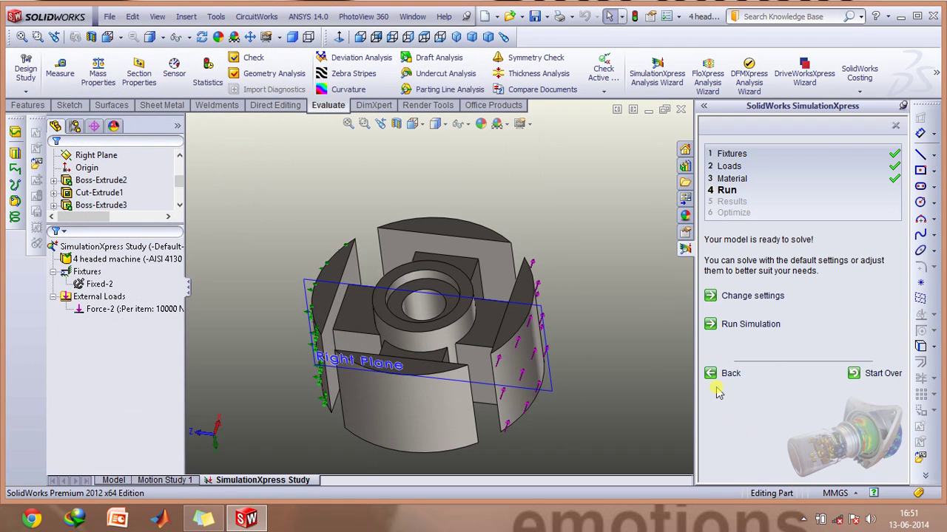
click(711, 303)
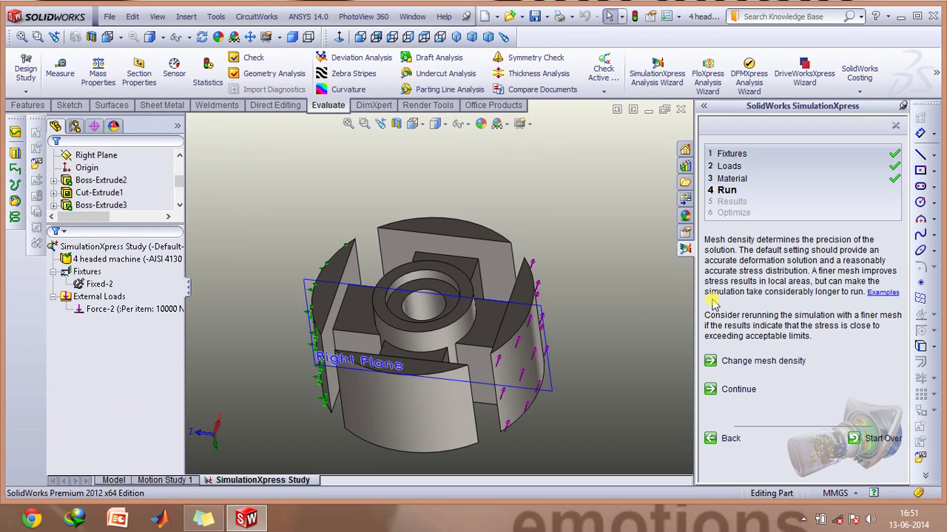
click(710, 361)
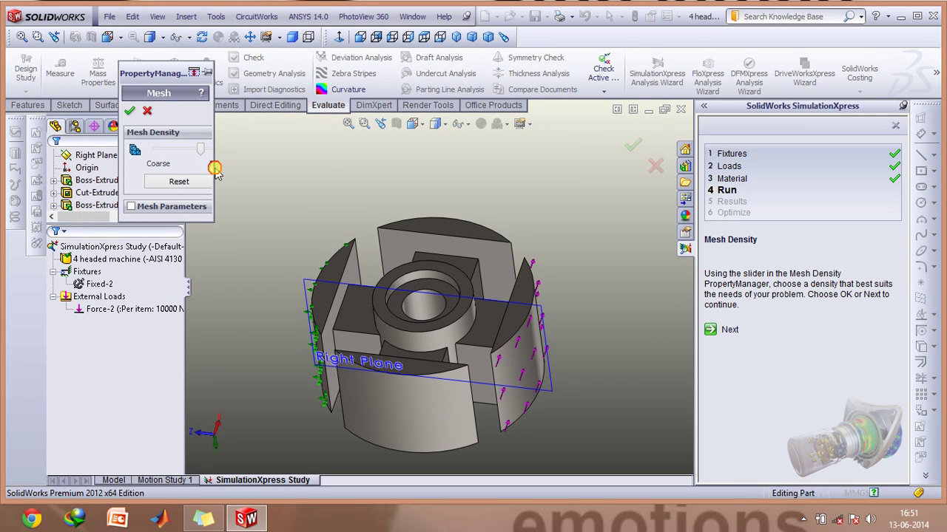
drag(211, 164, 268, 164)
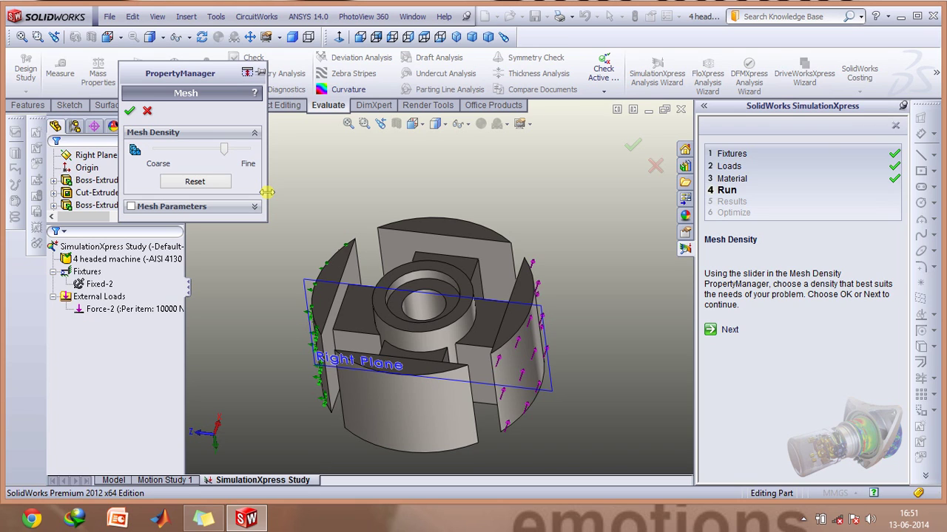
click(219, 150)
mouse_move(219, 150)
mouse_down()
mouse_move(244, 147)
mouse_move(227, 150)
mouse_up()
click(130, 110)
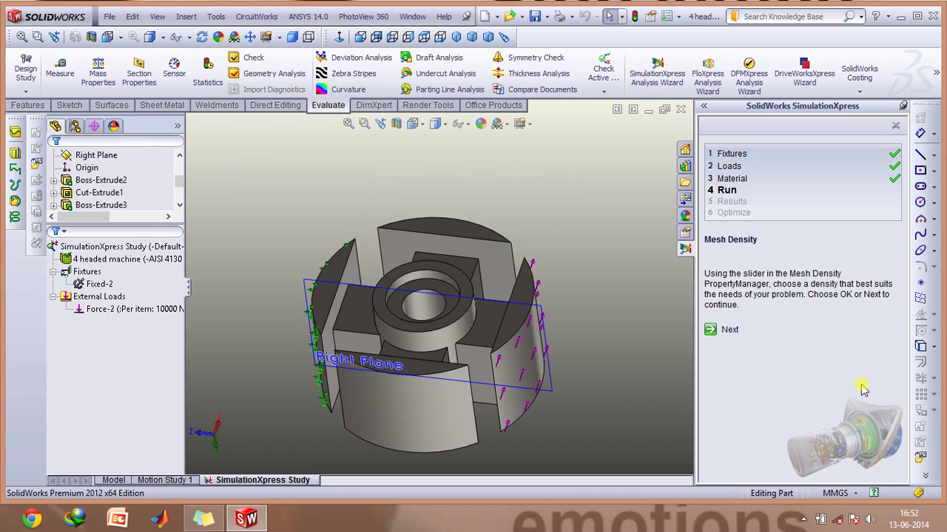
Step: Solve the SimulationXpress stress study to get the deformed-shape result
click(712, 330)
click(714, 328)
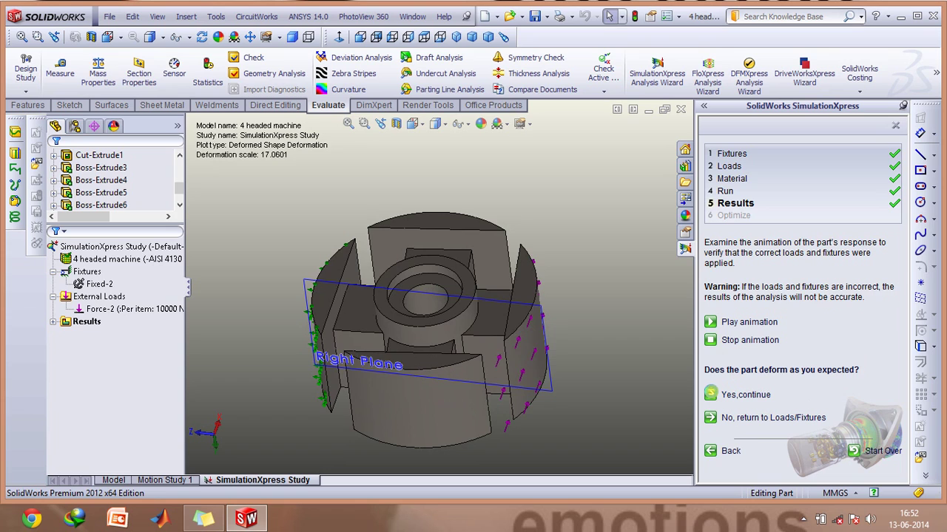
Step: Accept the deformation and rotate the model to inspect the factor-of-safety plot (lowest FOS 0.484421)
click(745, 395)
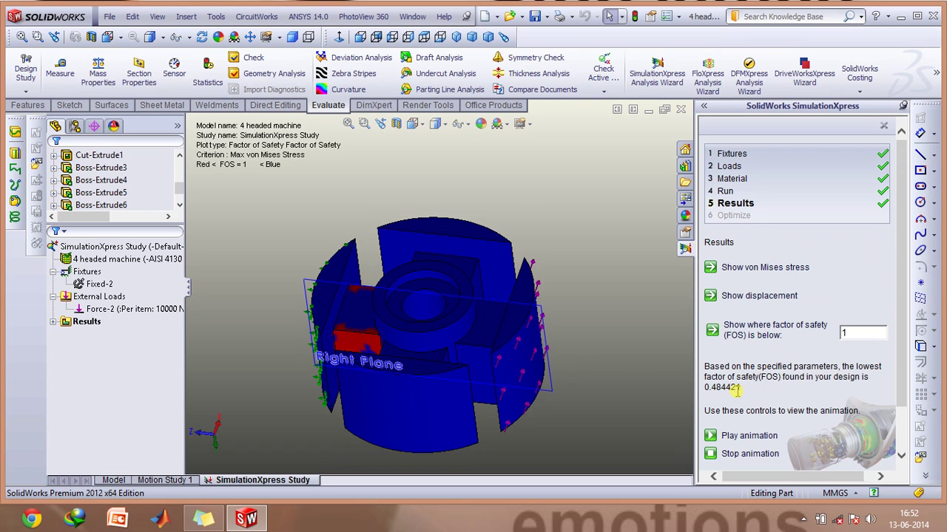
click(370, 353)
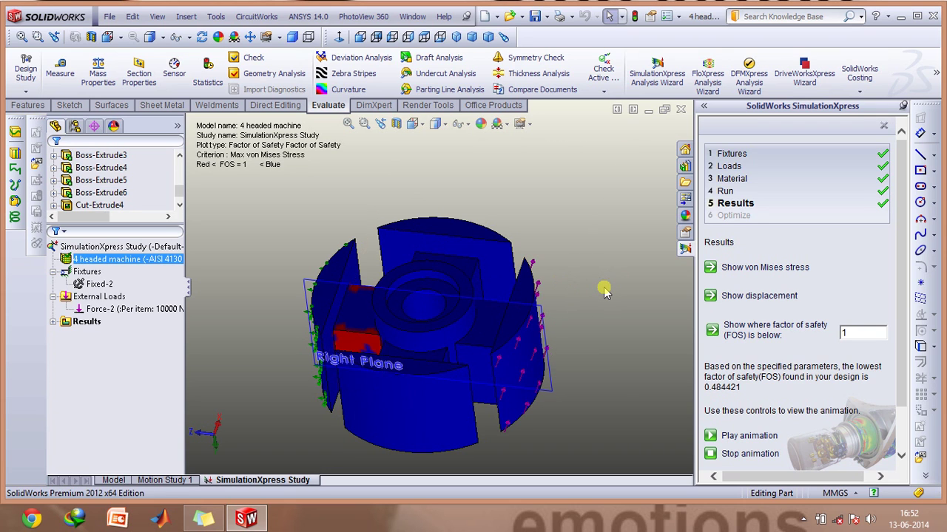
key(Left)
key(Left)
key(Left)
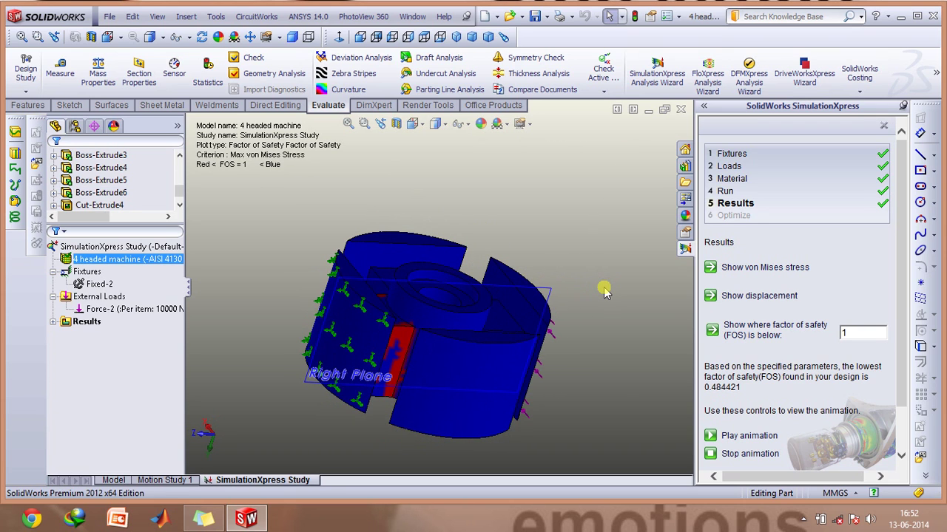
key(Left)
key(Left)
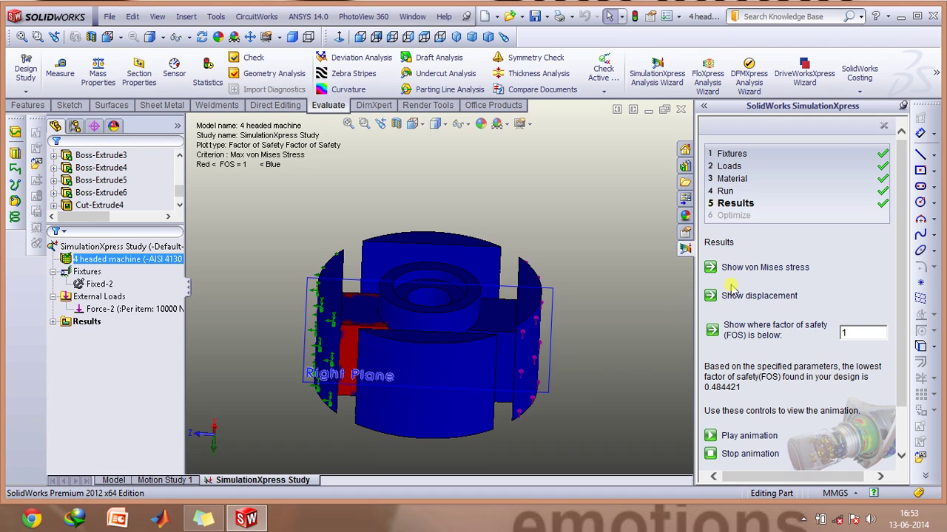
Step: Animate the von Mises stress plot and view it from the isometric angle
click(710, 269)
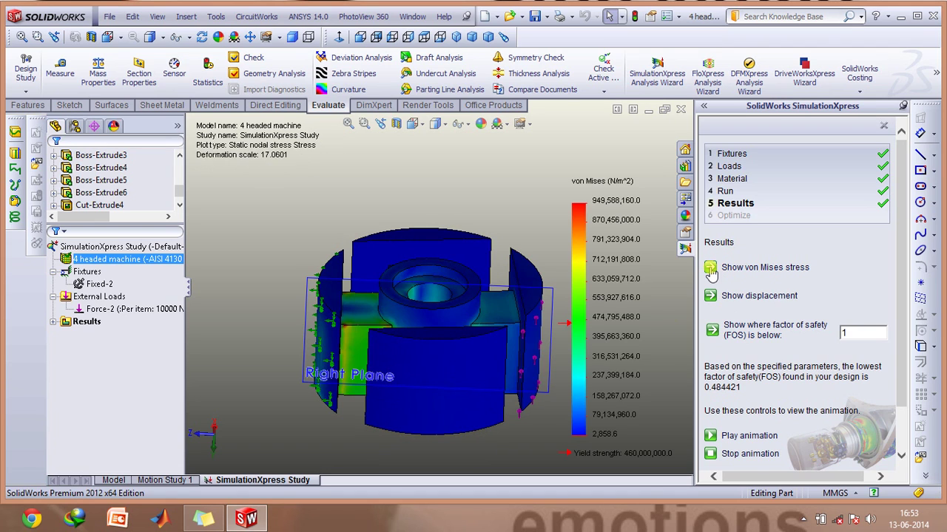
click(710, 436)
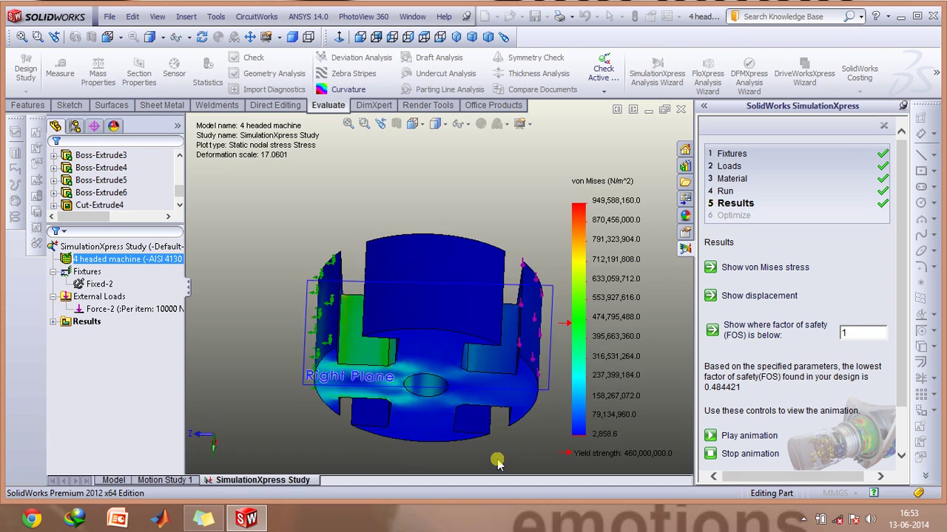
key(ctrl+7)
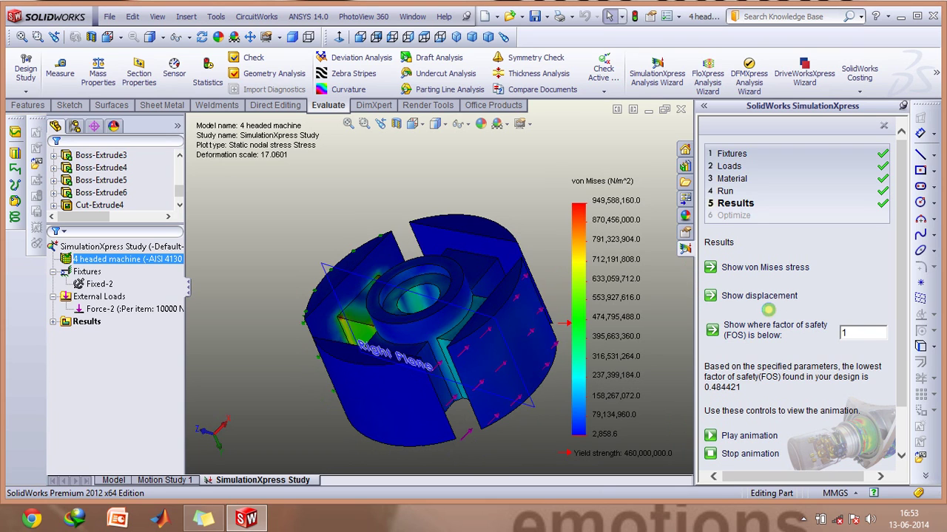
Step: Review the displacement plot and finish viewing results to reach the report options
click(710, 296)
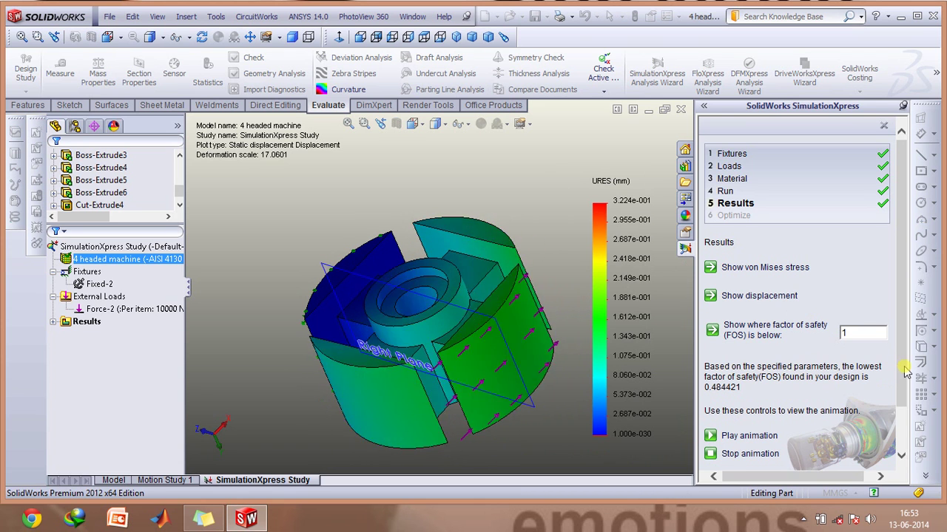
scroll(905, 399, down, 2)
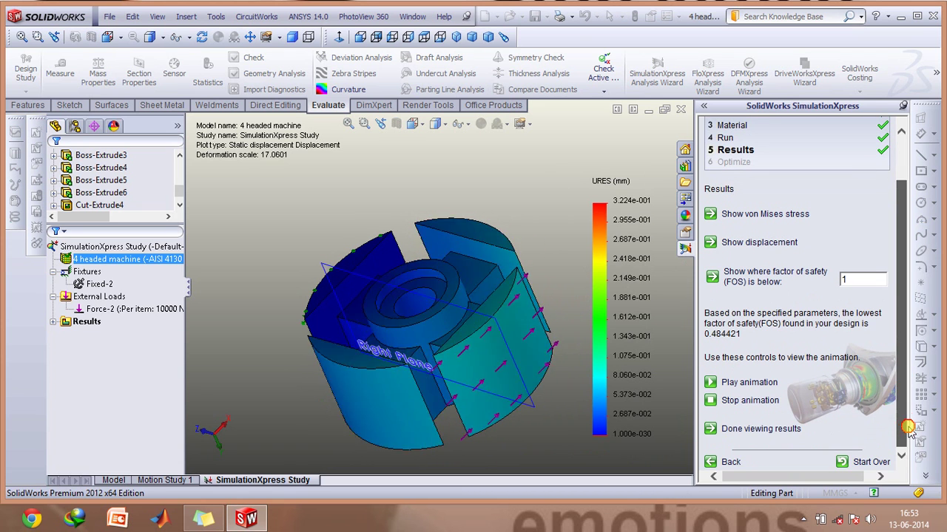
click(711, 430)
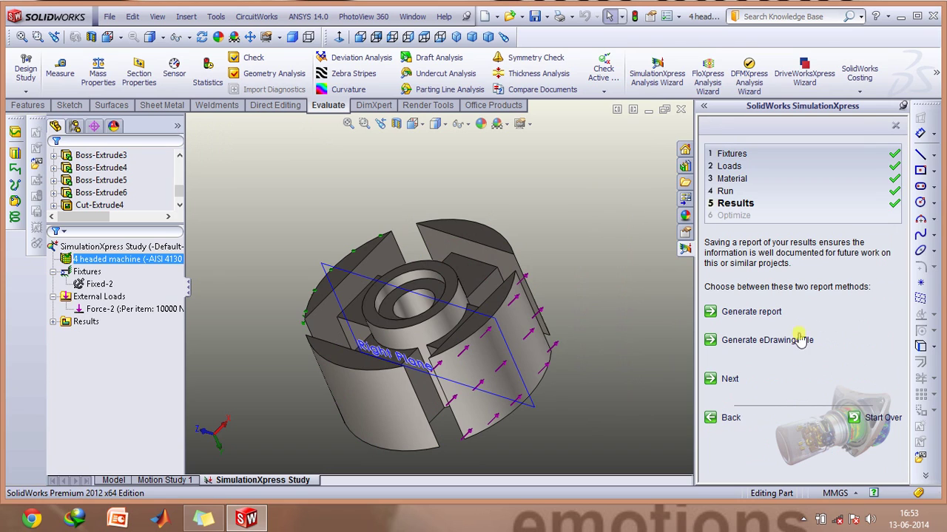